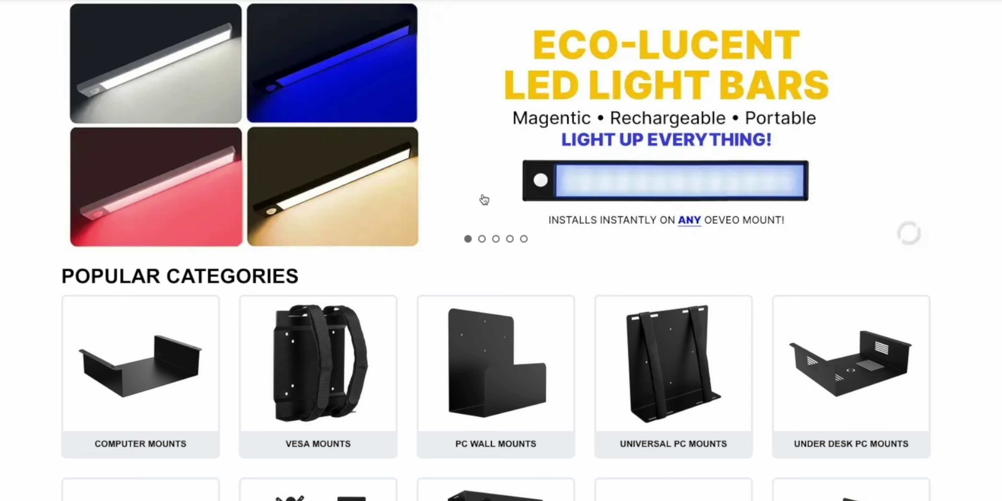
Step: Open the SPXLabs HQ site's Wired Networks > Internet settings, showing SFP+ WAN1 as the WAN port
scroll(485, 200, down, 6)
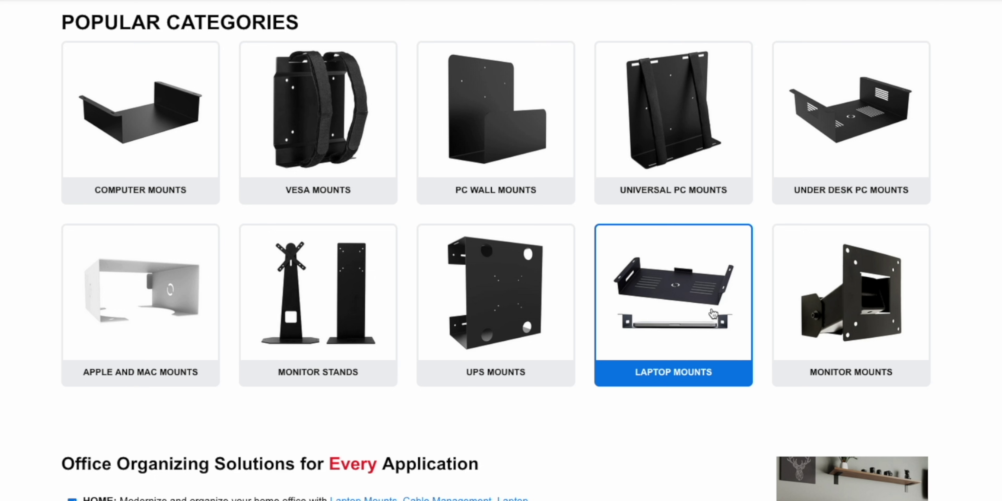
scroll(713, 314, down, 7)
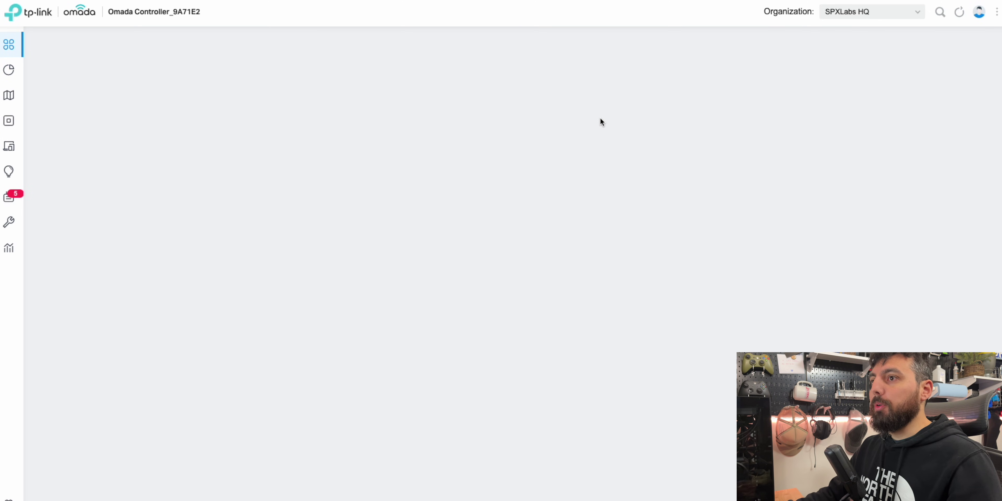
mouse_move(15, 133)
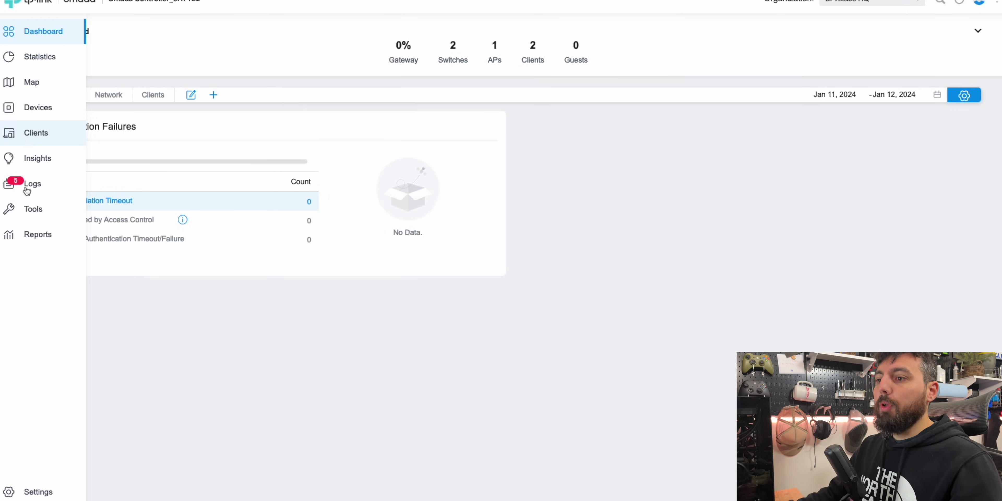
click(33, 493)
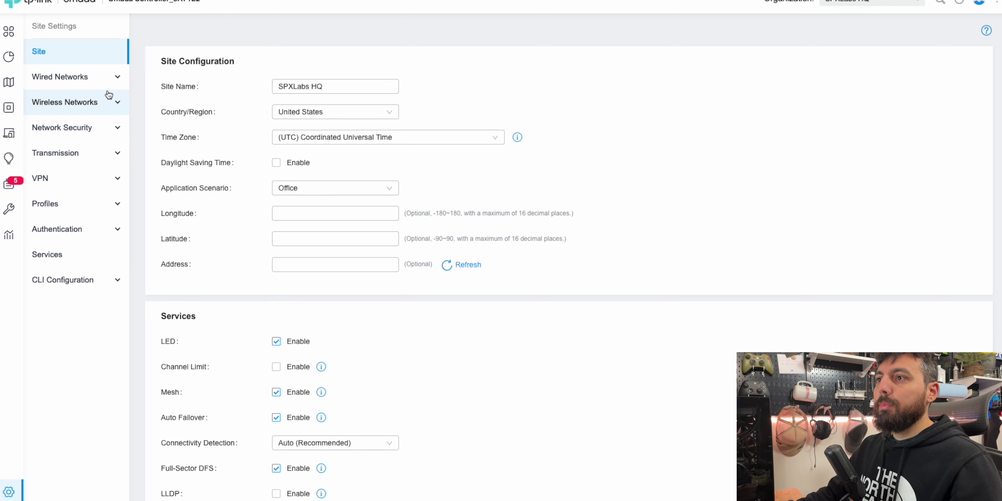
click(97, 82)
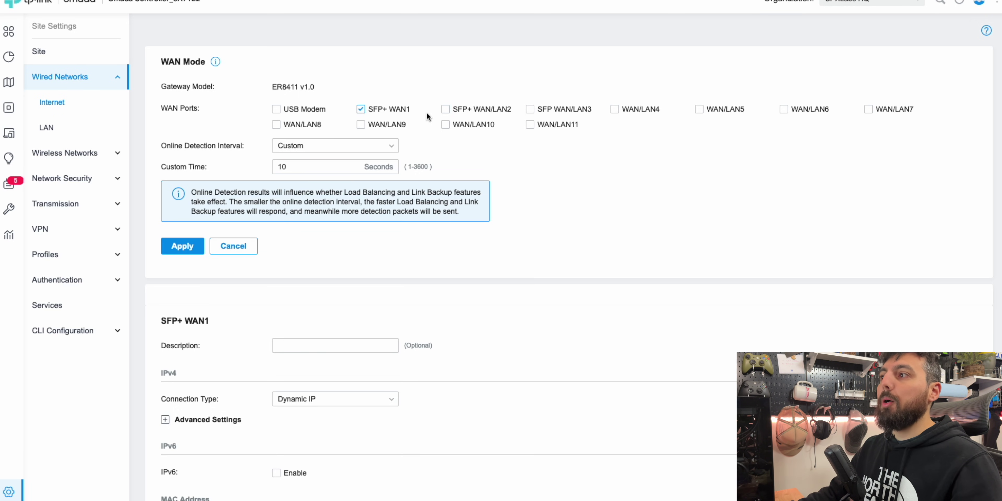
Step: Add SFP+ WAN/LAN2 as a second WAN port alongside SFP+ WAN1 and apply
click(446, 110)
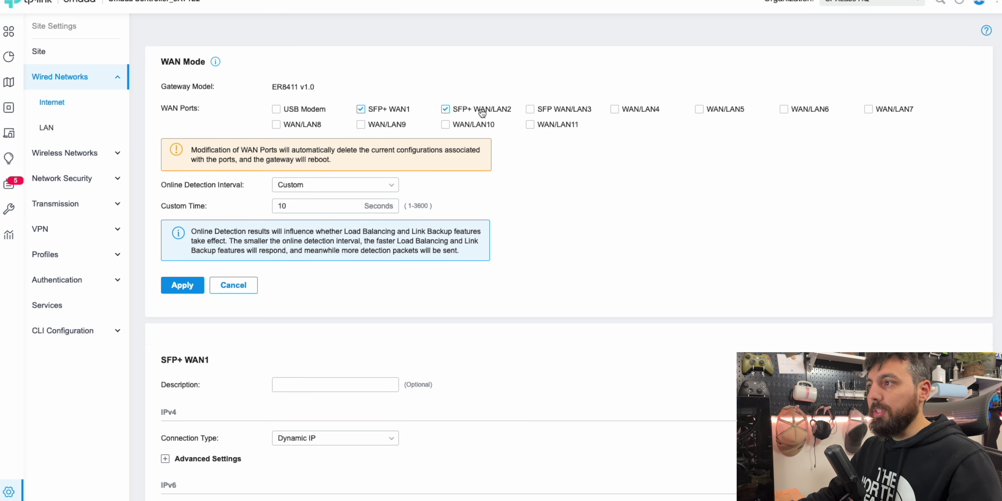
click(189, 291)
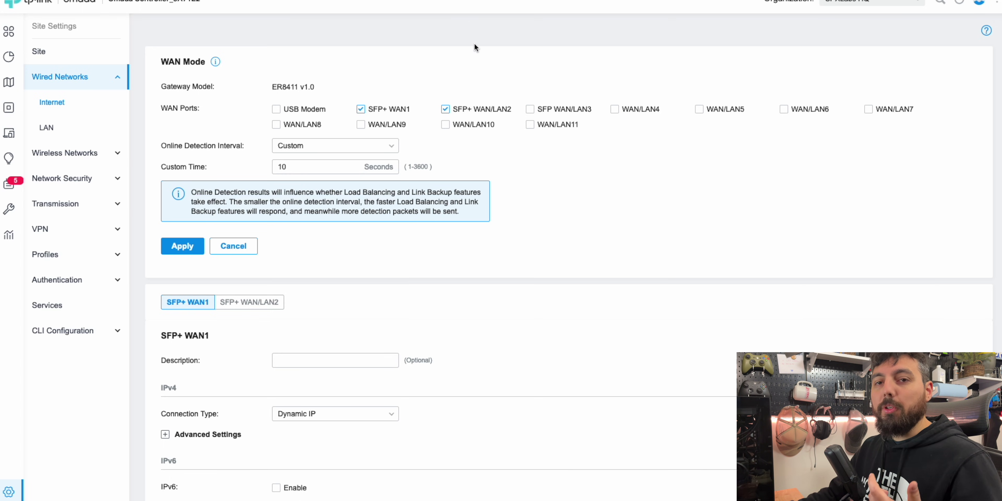
Step: Enable Link Backup under the Load Balancing section
scroll(522, 130, down, 2)
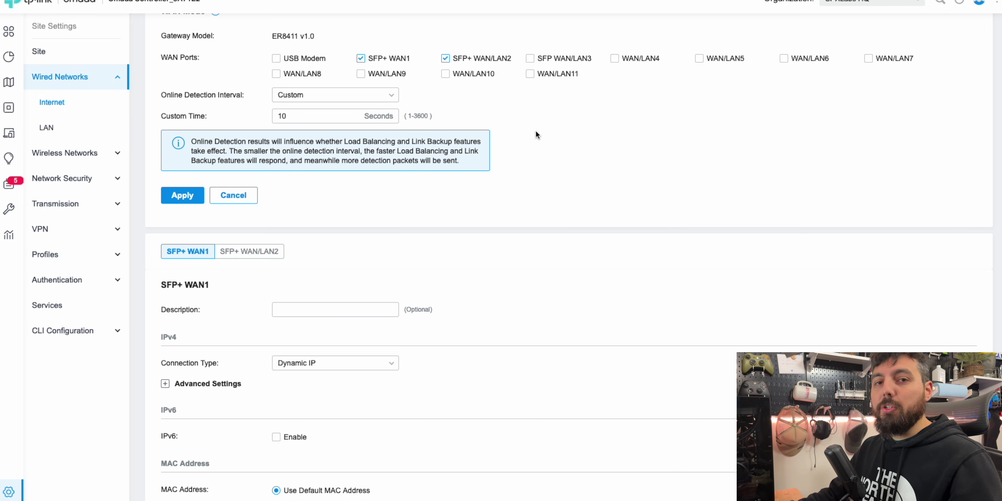
scroll(539, 132, down, 2)
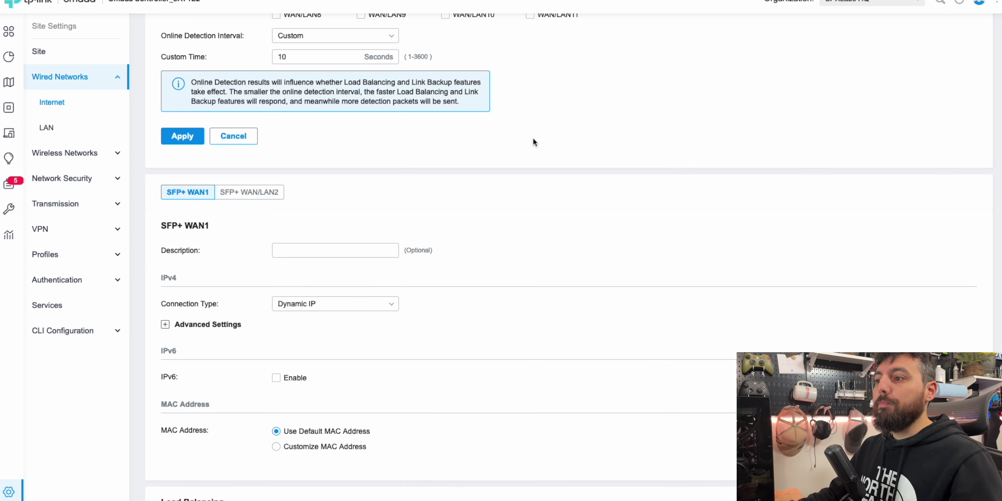
scroll(528, 146, down, 5)
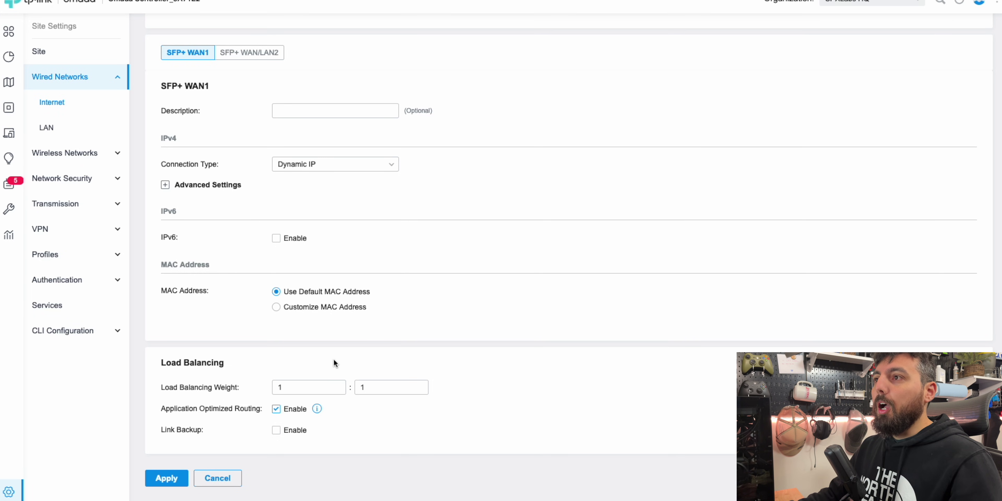
scroll(334, 360, up, 3)
scroll(264, 297, down, 3)
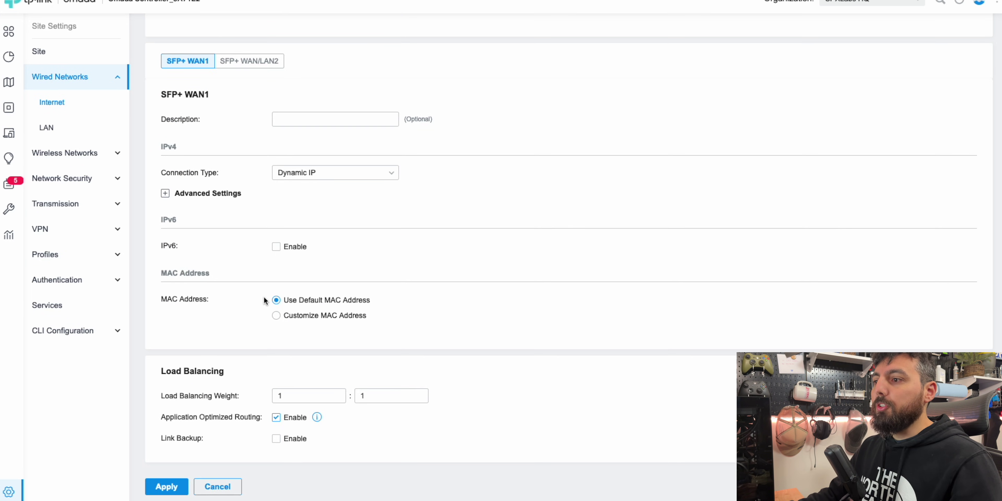
click(276, 432)
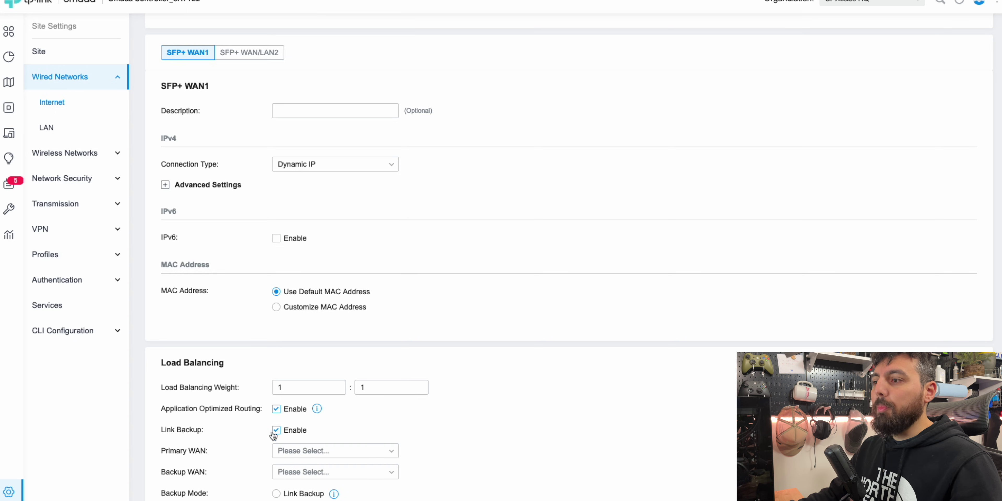
Step: Choose SFP+ WAN1 as the primary WAN and SFP+ WAN/LAN2 as the backup WAN
scroll(264, 430, down, 3)
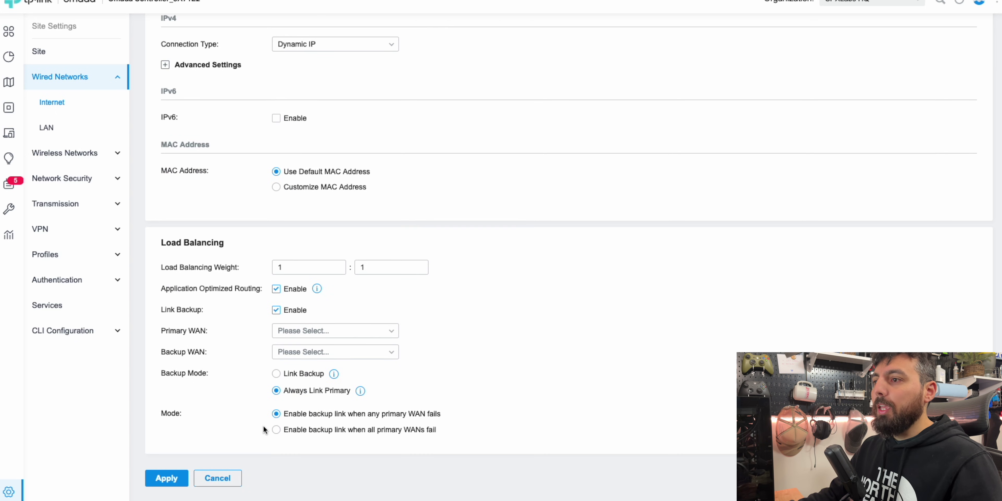
click(382, 331)
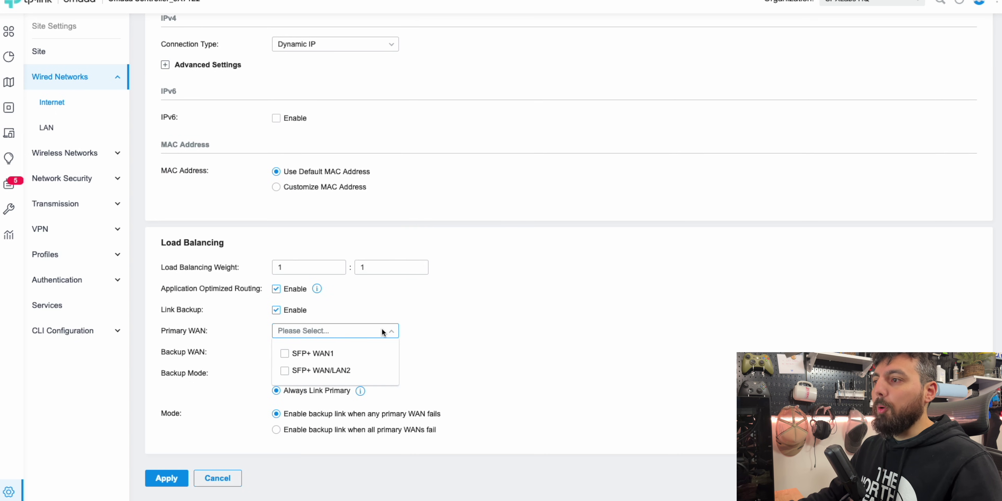
click(326, 355)
click(439, 346)
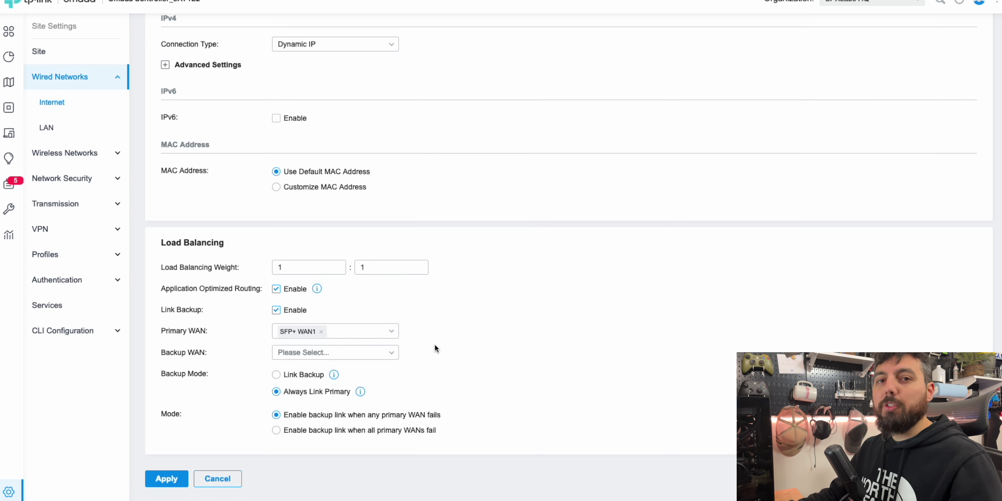
click(393, 354)
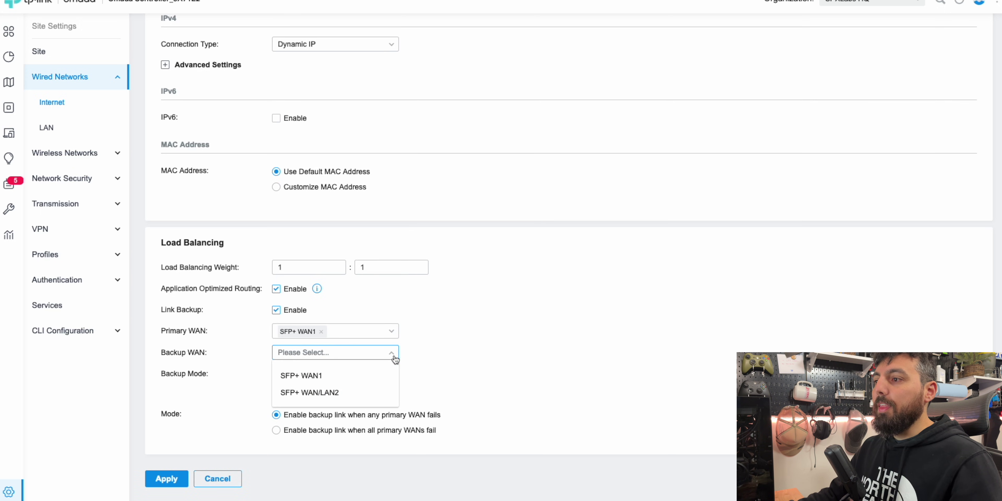
click(350, 399)
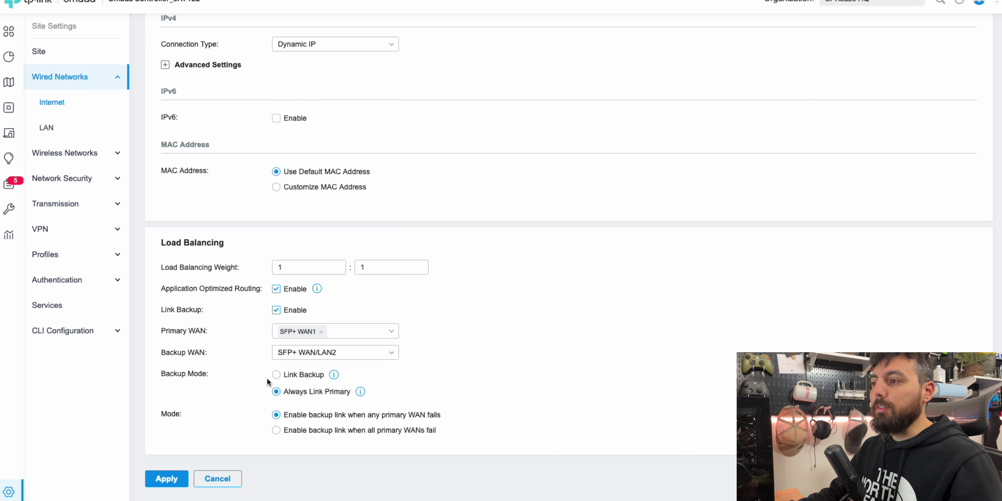
mouse_move(334, 376)
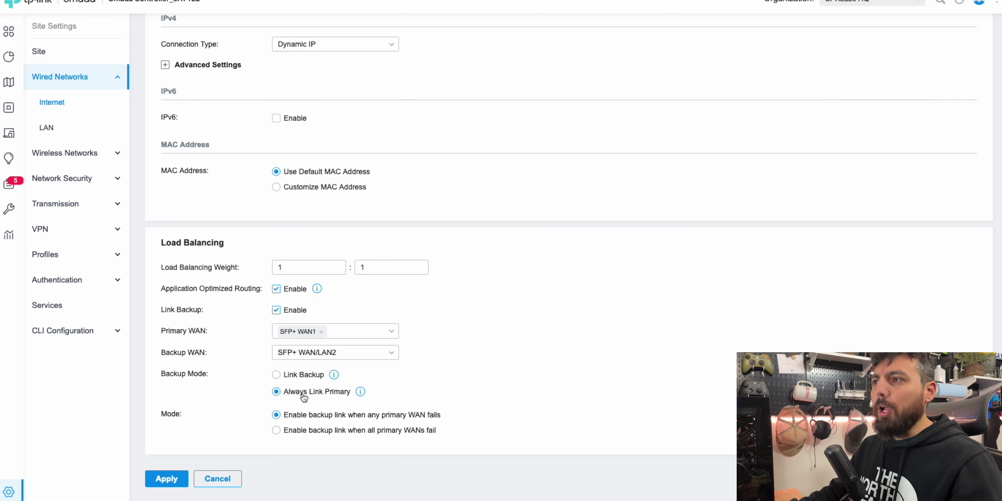
Step: Apply the link backup settings and expand SFP+ WAN1's Advanced Settings showing DNS 1.1.1.1 and 1.1.1.2
click(171, 478)
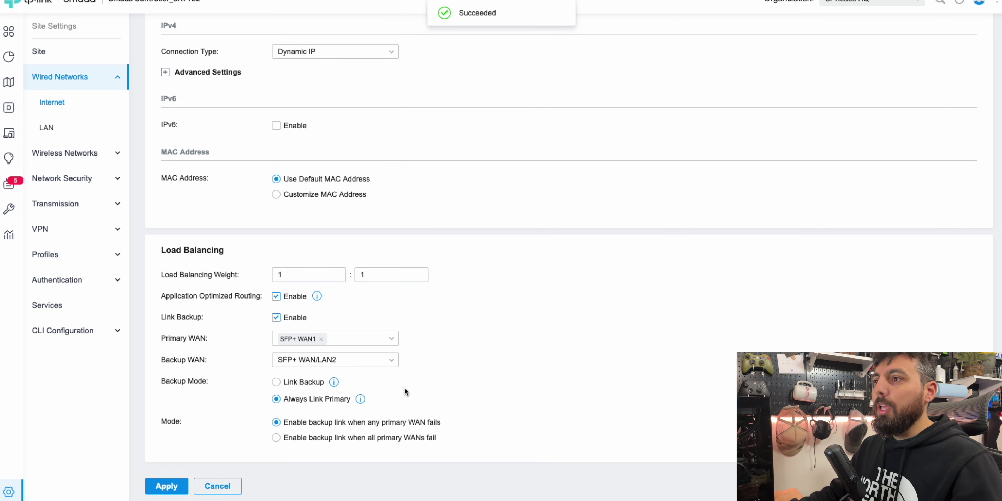
scroll(365, 347, up, 4)
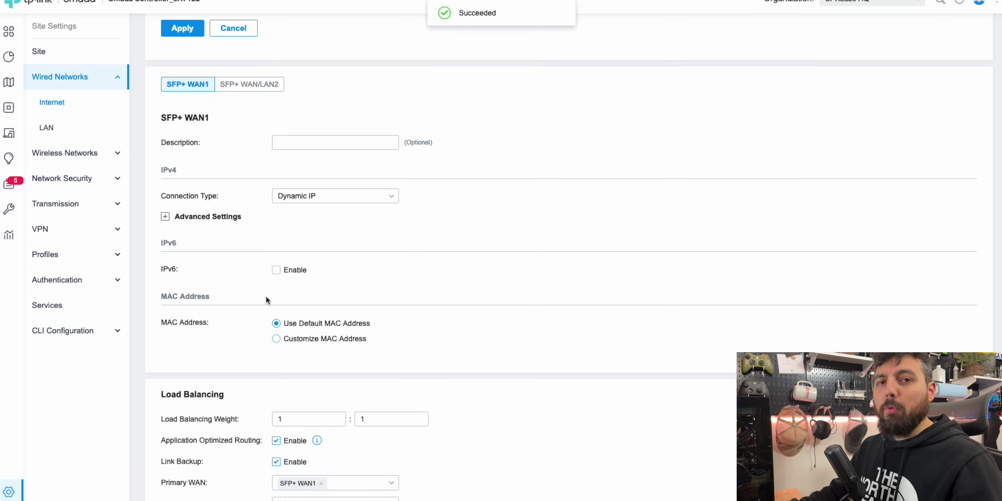
click(166, 216)
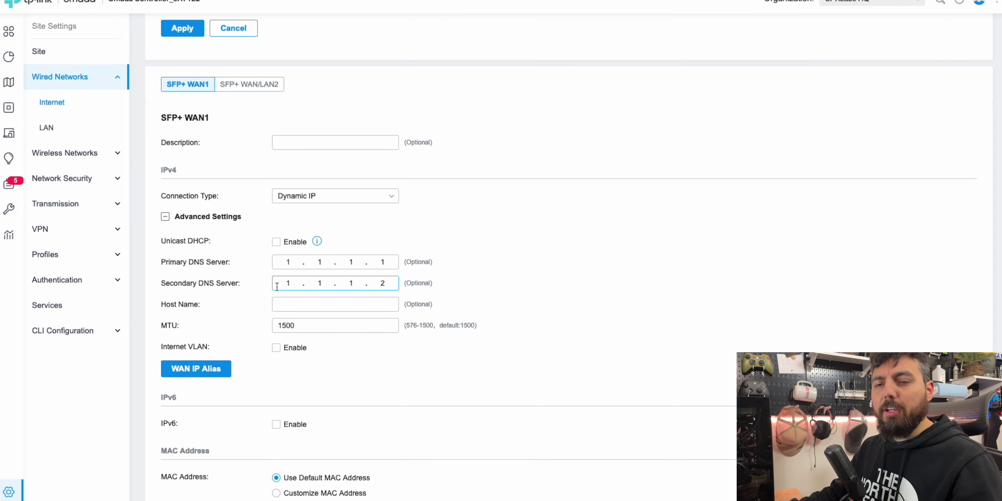
click(305, 287)
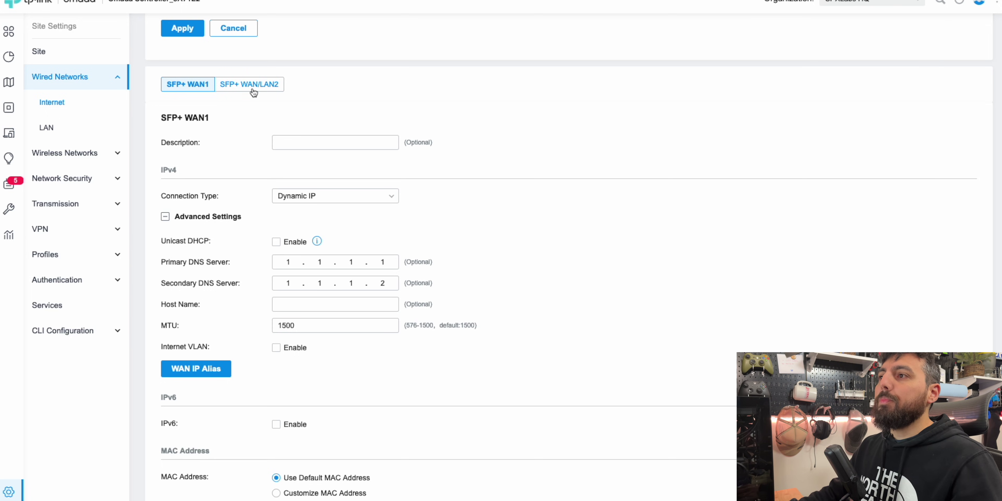
Step: Give SFP+ WAN/LAN2 DNS servers 1.1.1.1 and 1.1.1.2 and apply the change
click(253, 92)
click(284, 264)
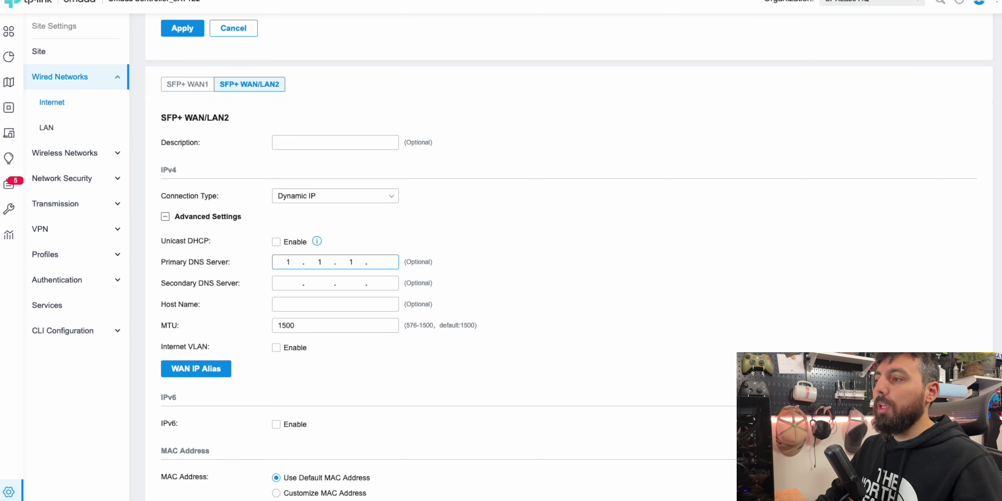
click(289, 282)
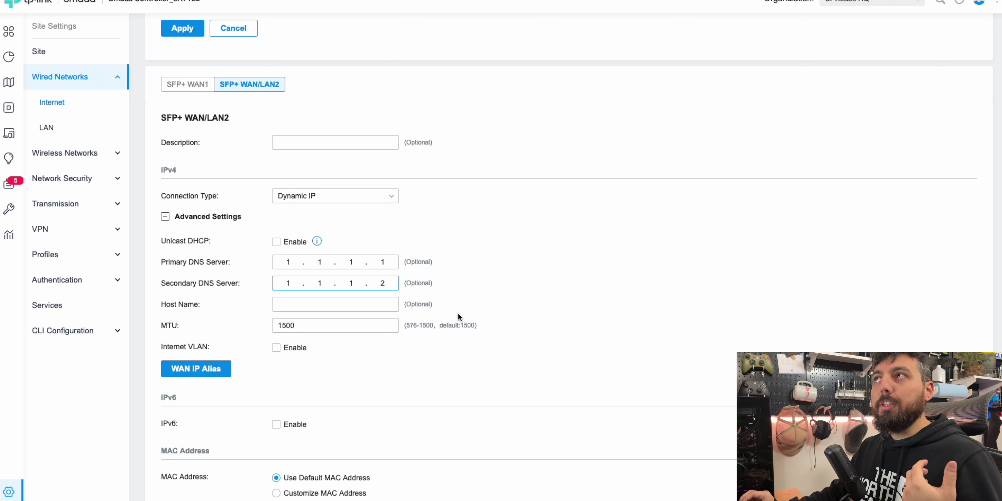
scroll(458, 314, down, 2)
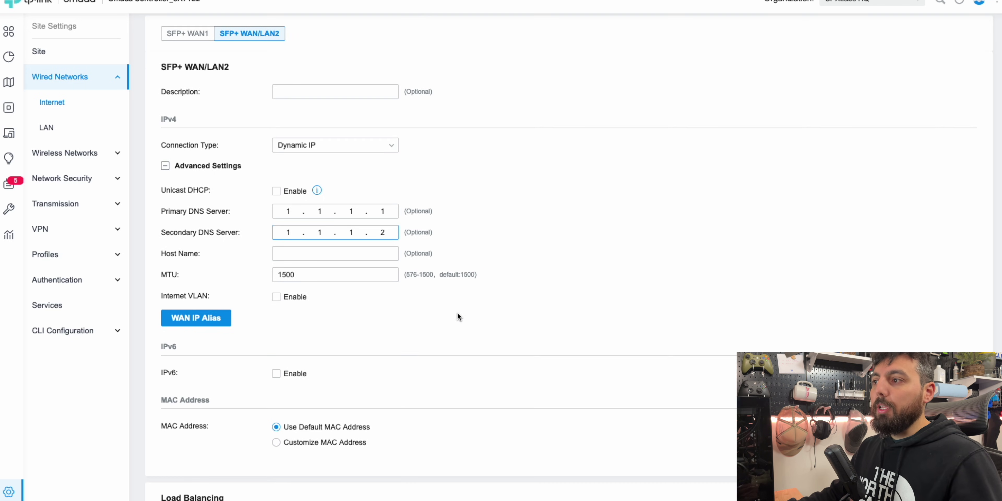
scroll(452, 315, down, 6)
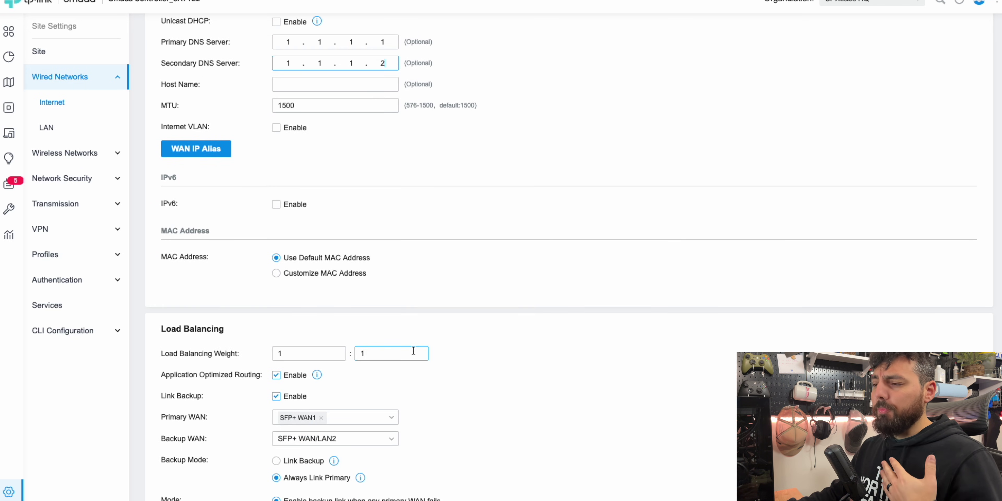
scroll(413, 350, down, 3)
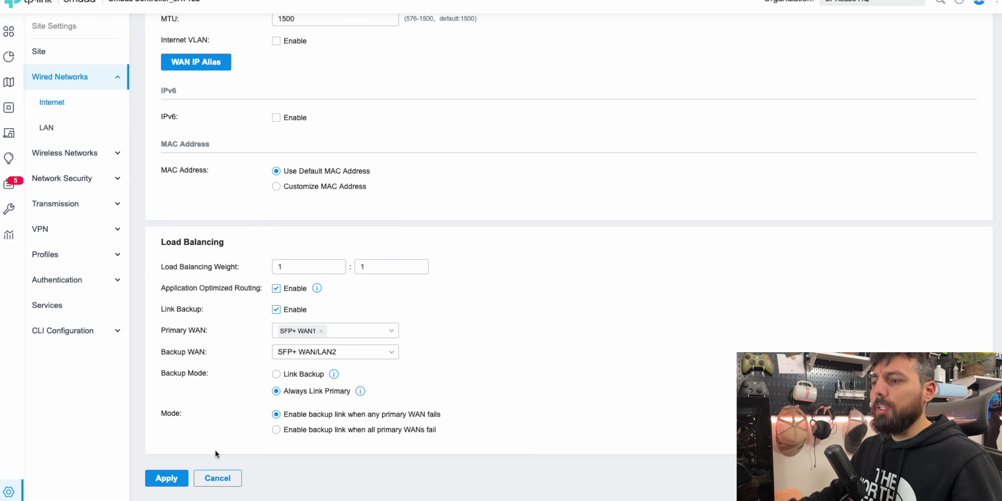
click(167, 479)
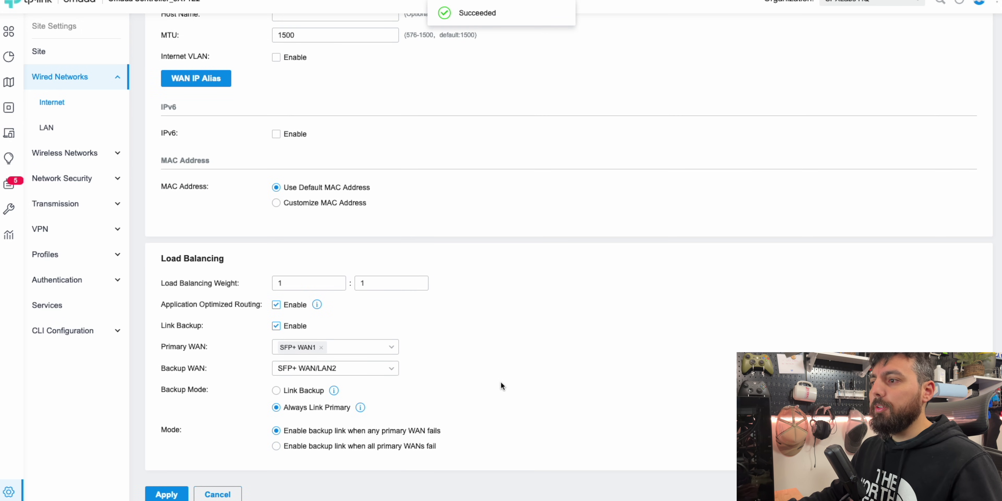
scroll(502, 386, up, 13)
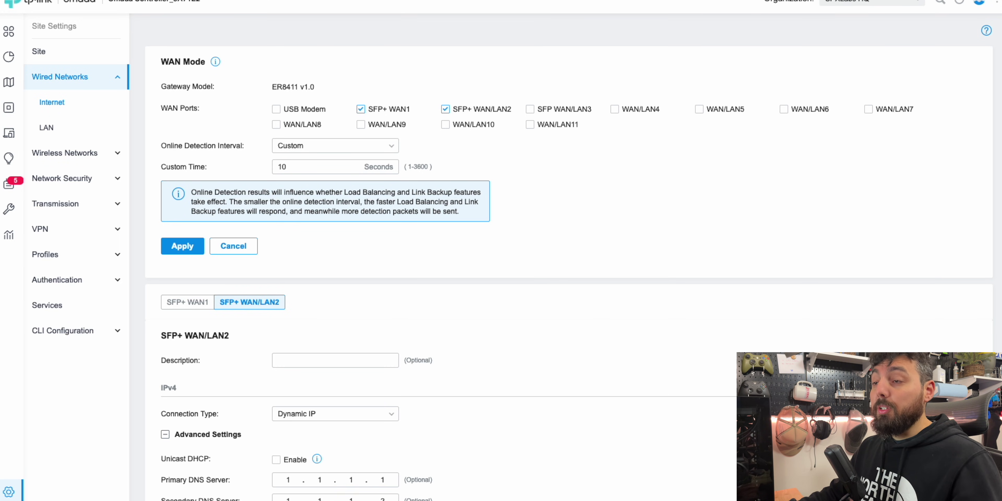
Step: Open the ER8411 gateway's details from Devices and refresh until it shows Connected
click(35, 107)
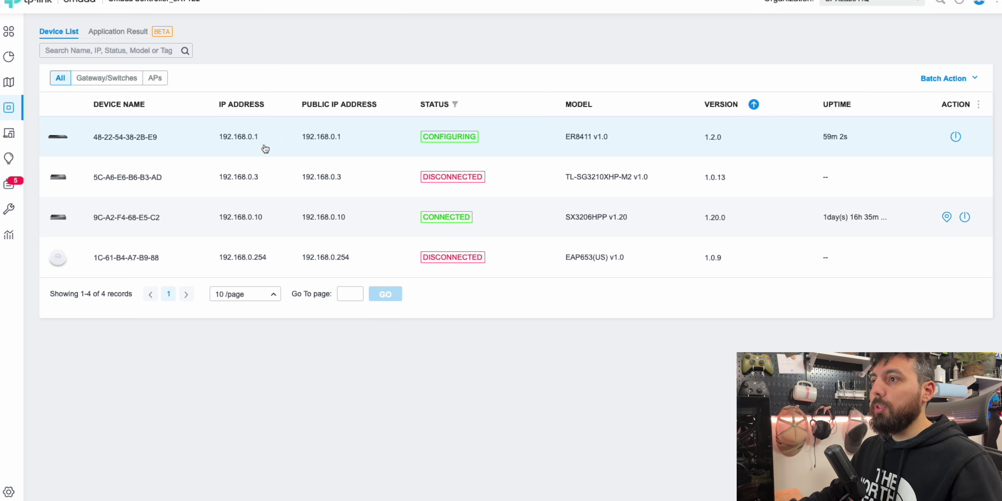
click(161, 141)
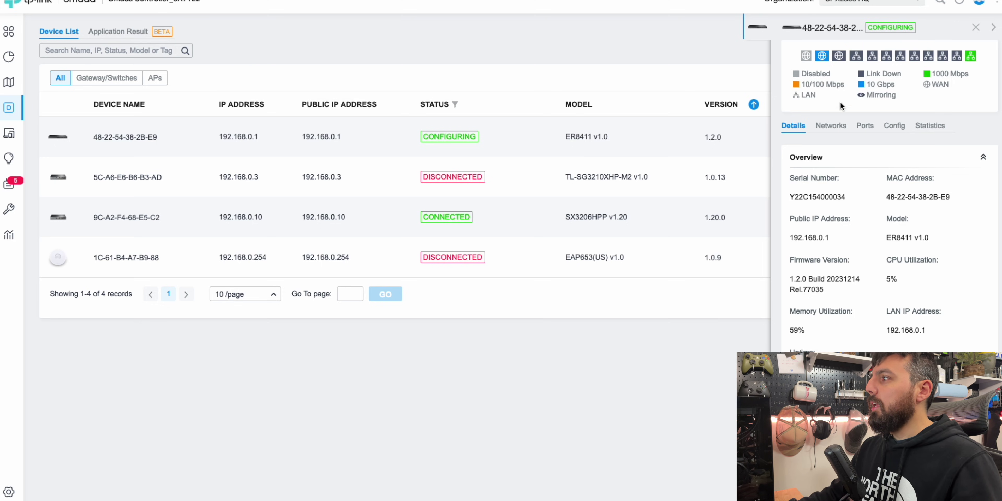
scroll(860, 230, down, 3)
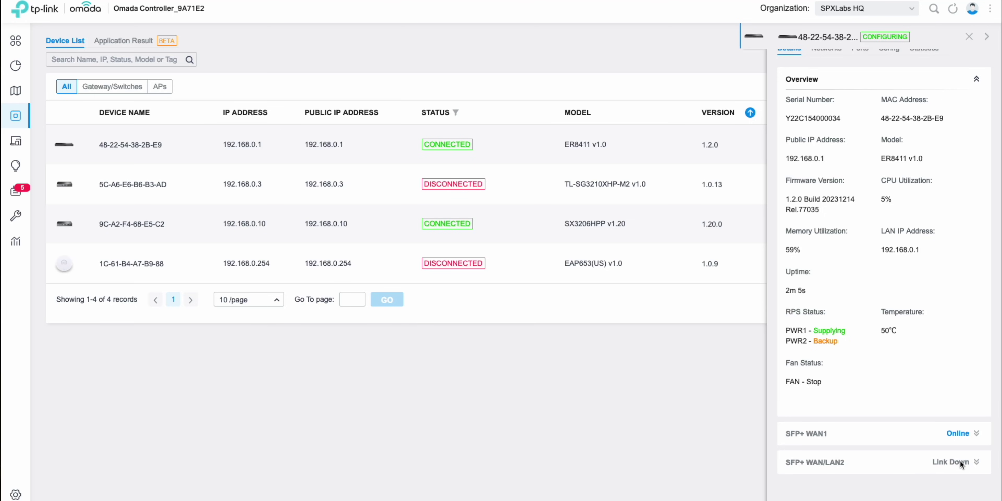
scroll(895, 438, up, 3)
scroll(877, 426, down, 3)
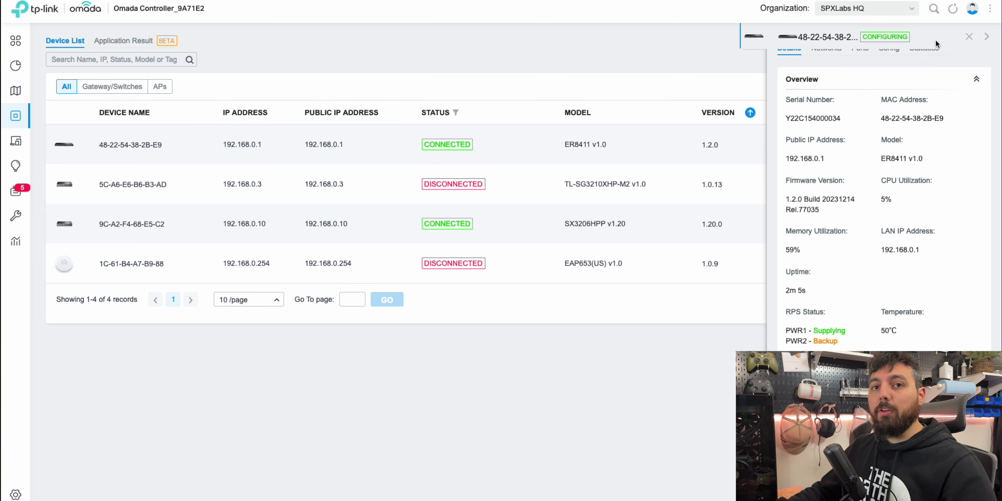
click(954, 12)
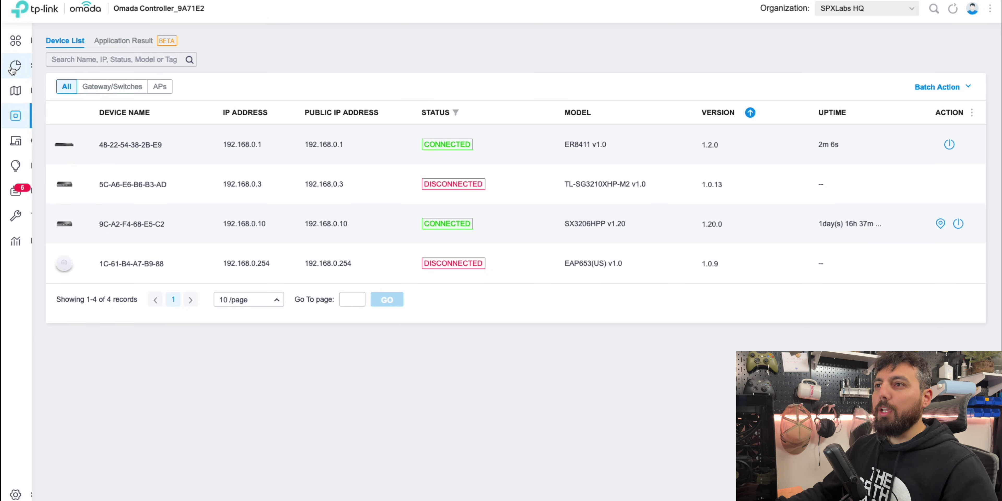
Step: Set SFP+ WAN/LAN2's internet capacity to 300 Mbps upstream and 300 Mbps downstream under ISP Load
click(49, 41)
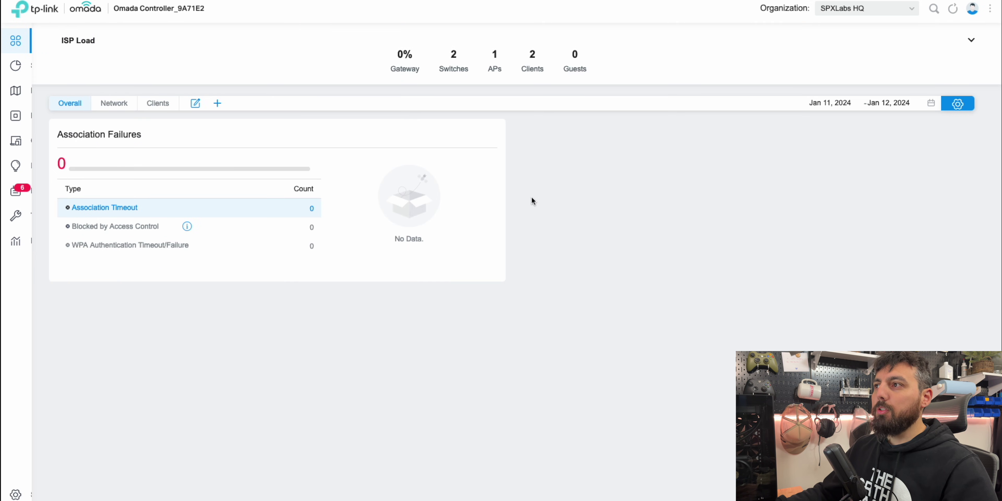
click(972, 41)
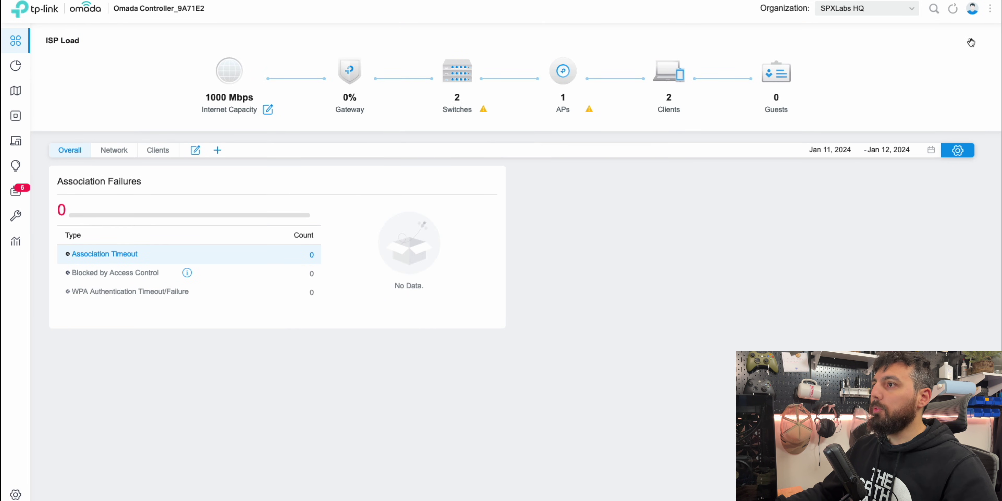
click(268, 110)
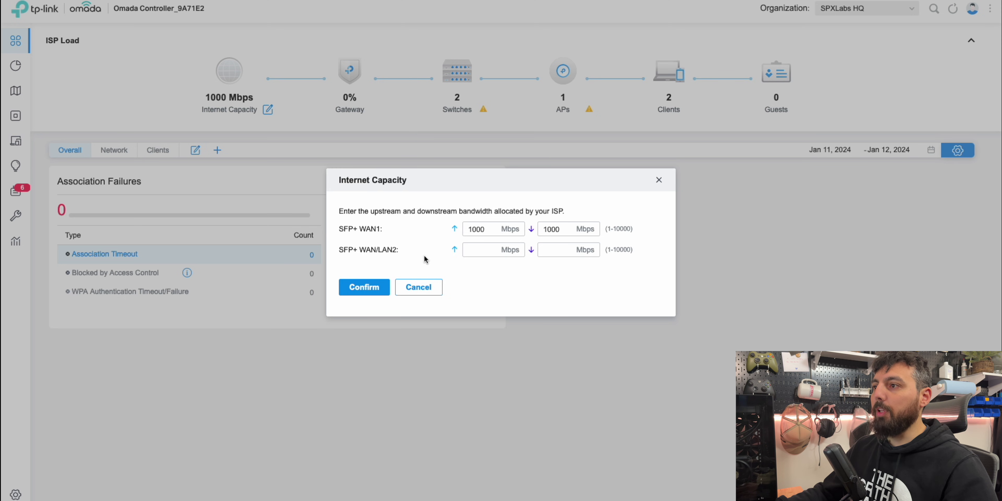
click(479, 251)
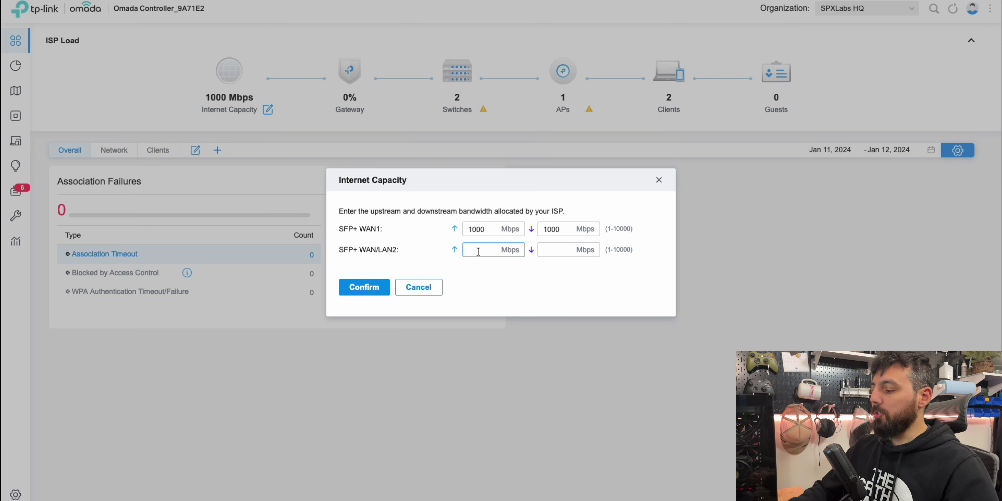
text(300)
click(555, 251)
text(300)
click(379, 289)
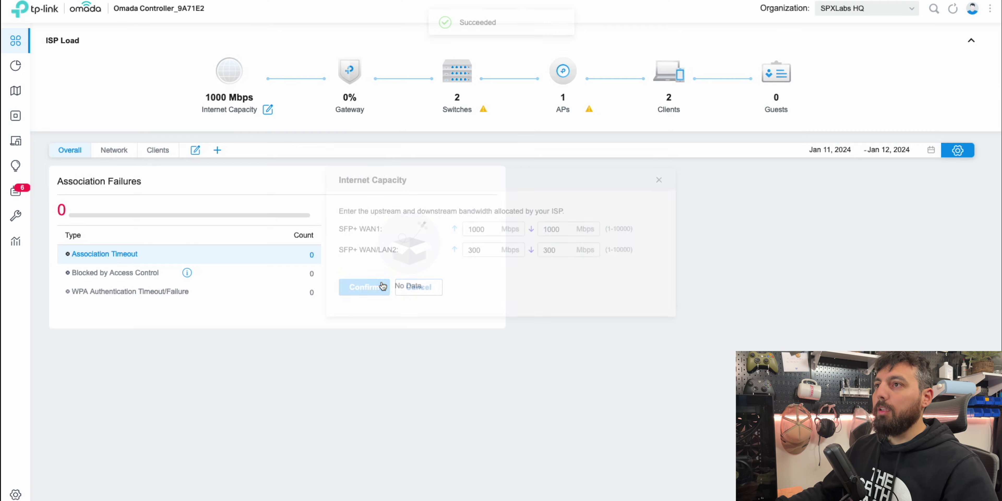
click(972, 42)
mouse_move(214, 118)
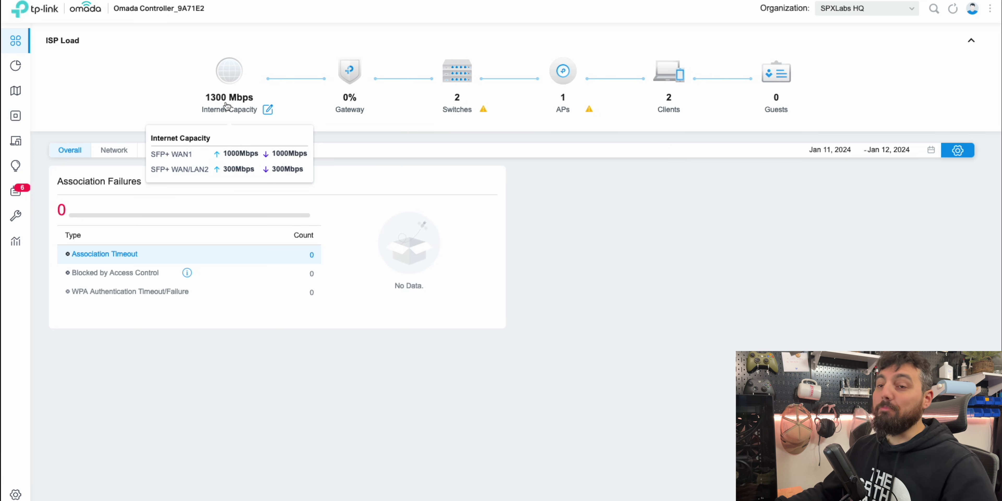
Step: Load the Fast.com speed test in a new browser tab
key(super+t)
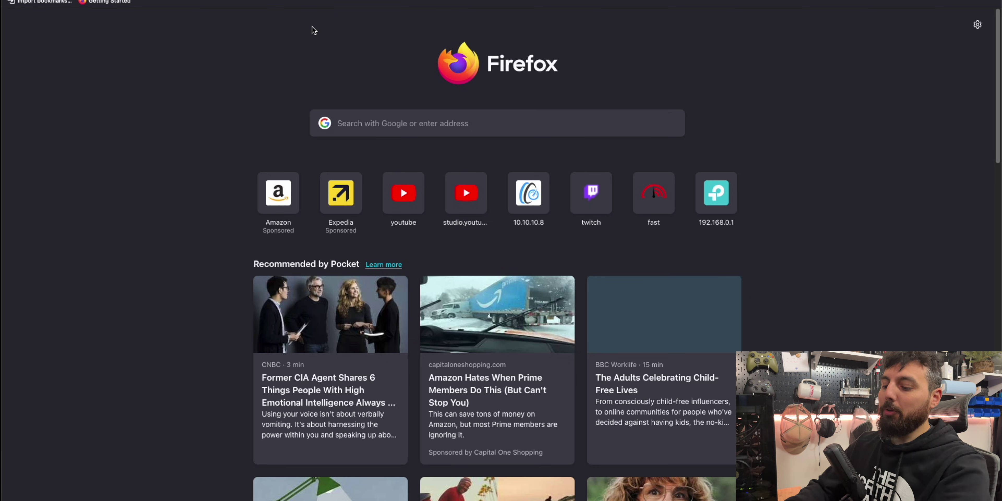
text(fast)
key(Return)
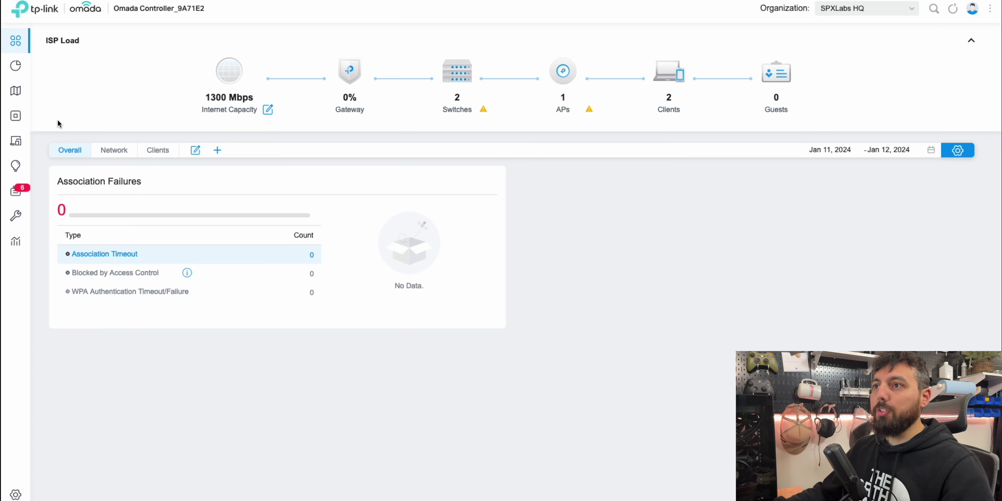
Step: Refresh the controller, check the Dashboard's Network alerts, then view the Logs alert list
mouse_move(20, 83)
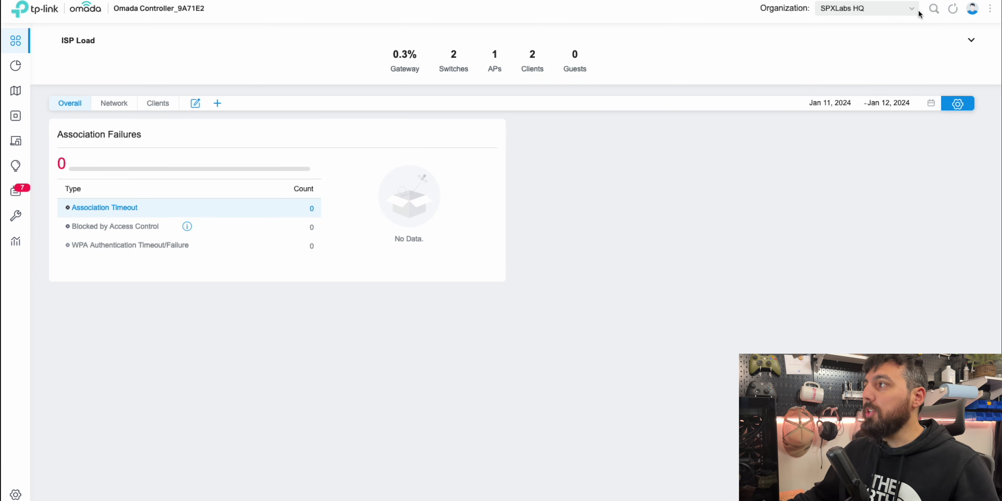
click(954, 10)
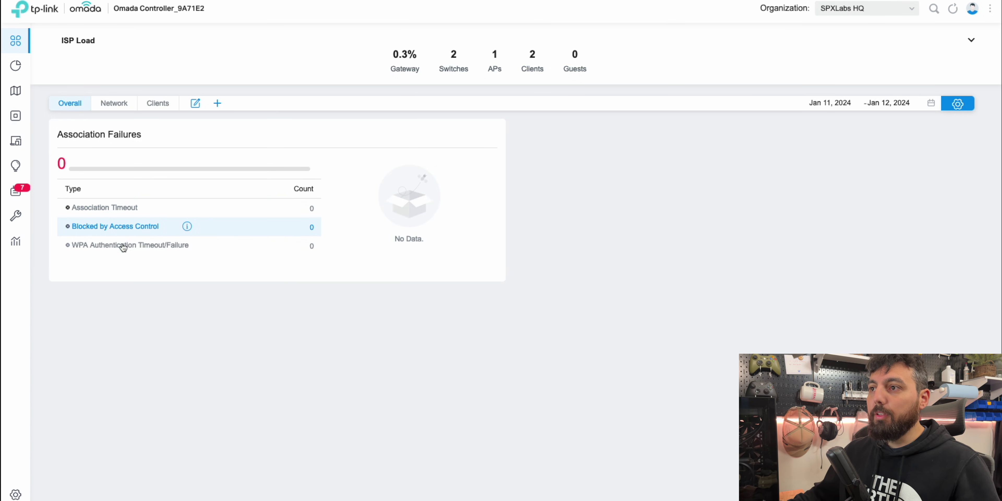
click(121, 105)
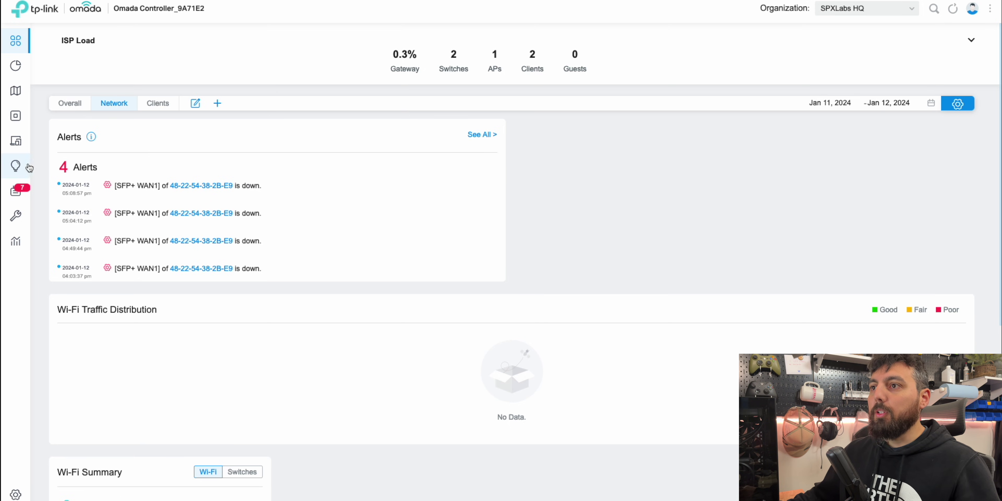
click(18, 197)
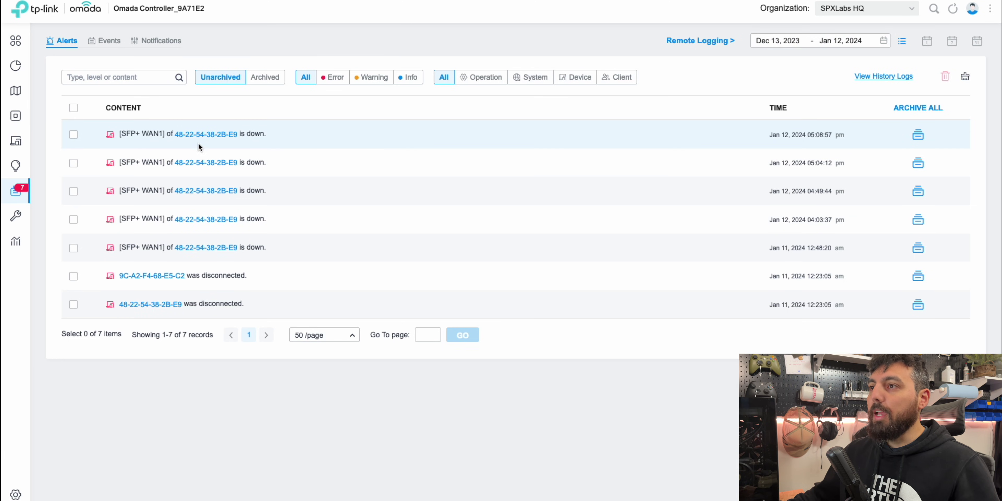
mouse_move(23, 167)
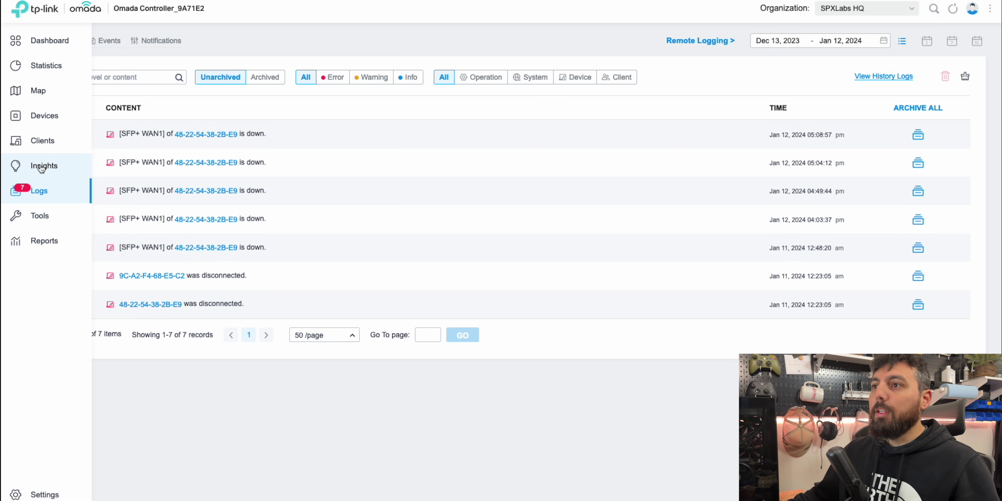
Step: Reopen the ER8411 gateway's details from Devices and glance at the speed test tab
click(46, 116)
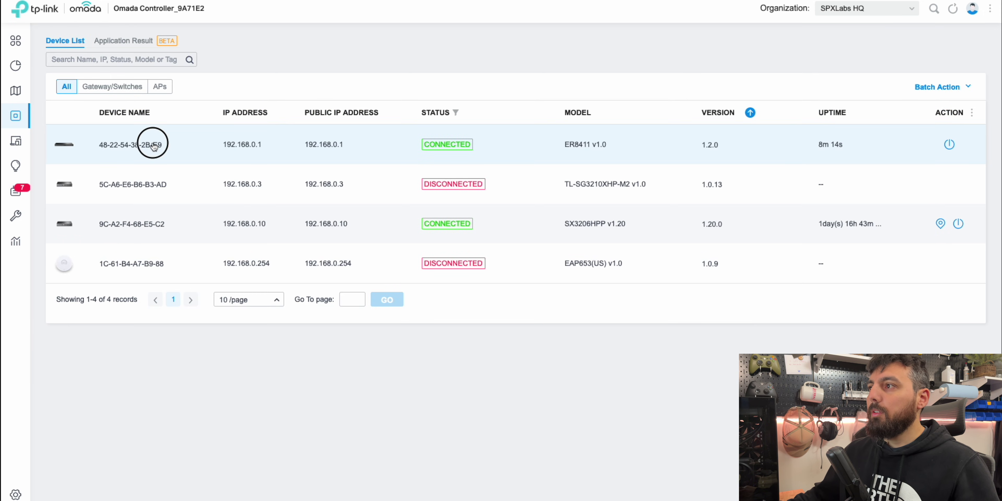
click(154, 147)
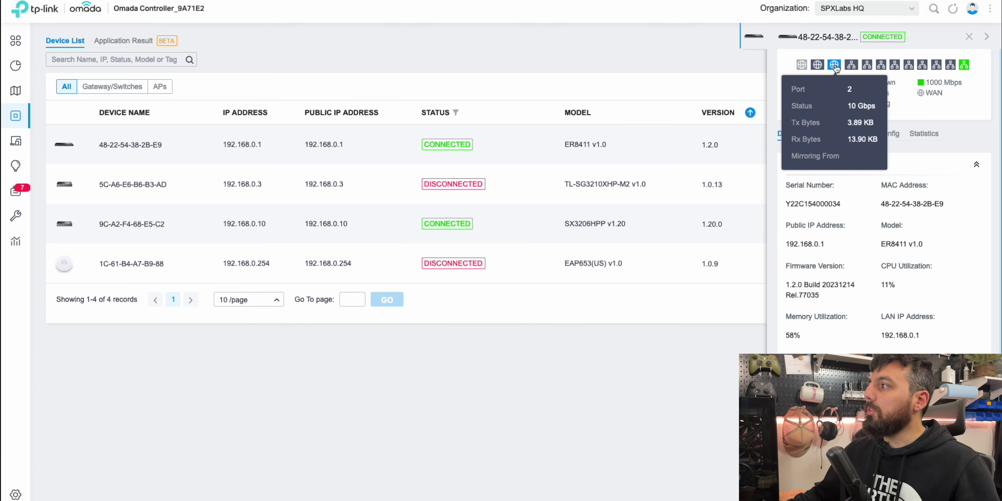
key(ctrl+Tab)
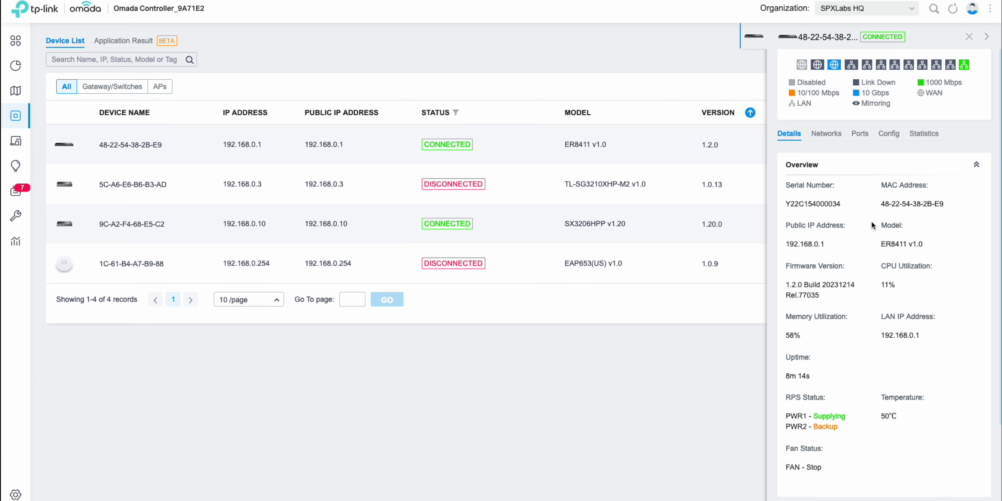
scroll(905, 275, down, 2)
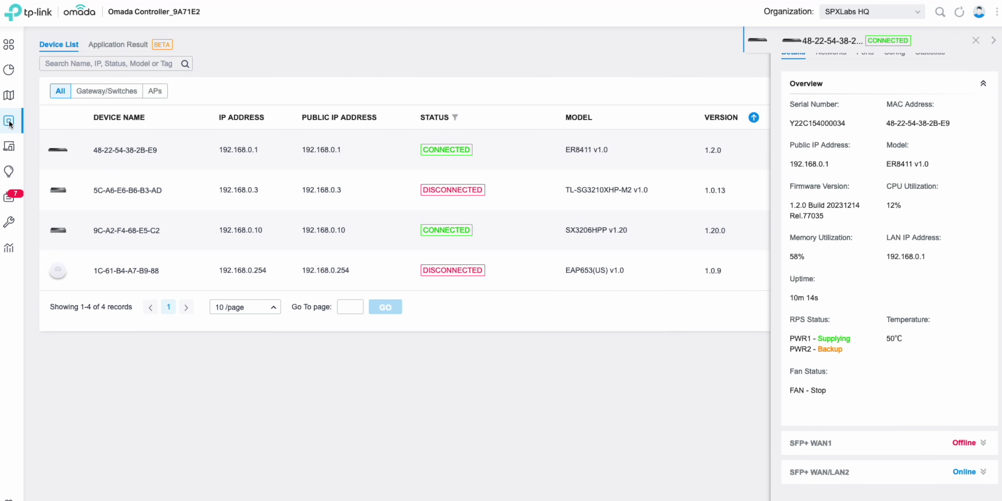
Step: Reopen the alerts log from the Dashboard's Network view and set the level filter back to All, showing all 7 alerts
click(10, 48)
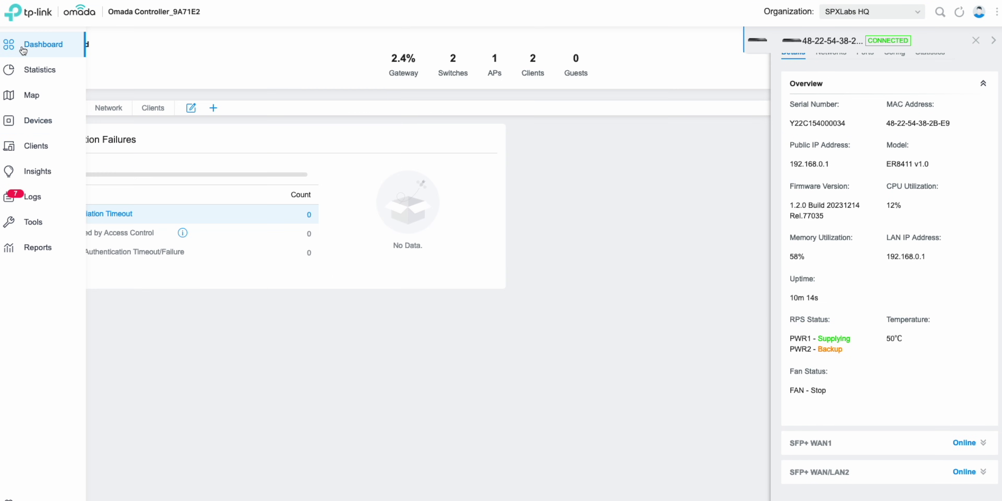
click(110, 109)
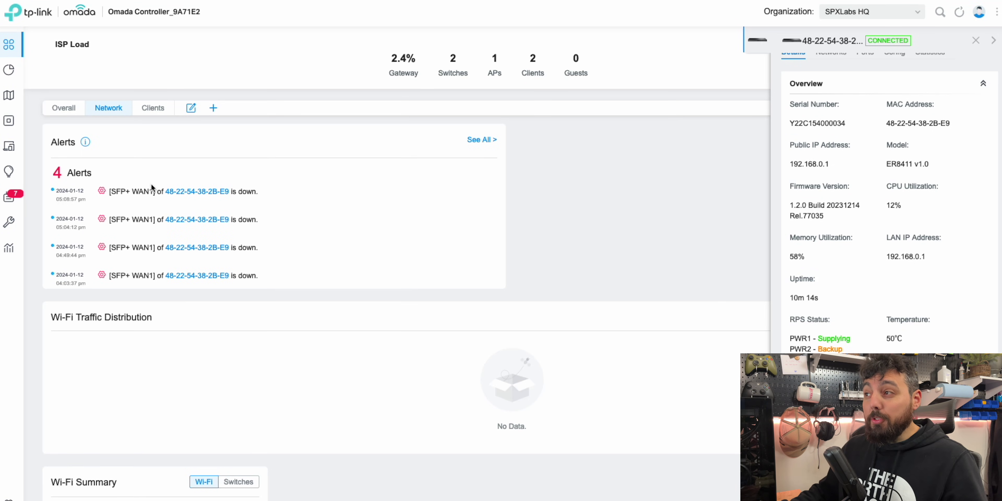
click(10, 199)
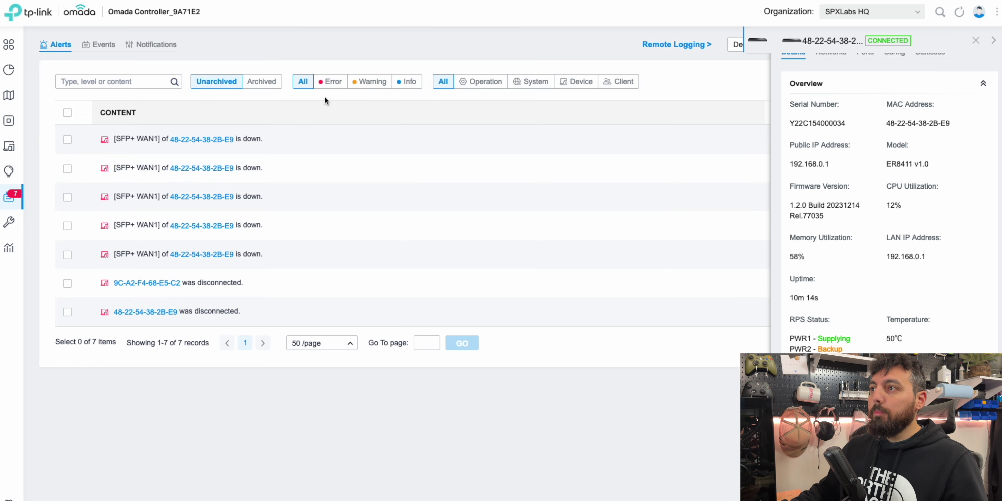
click(406, 83)
click(329, 82)
click(303, 82)
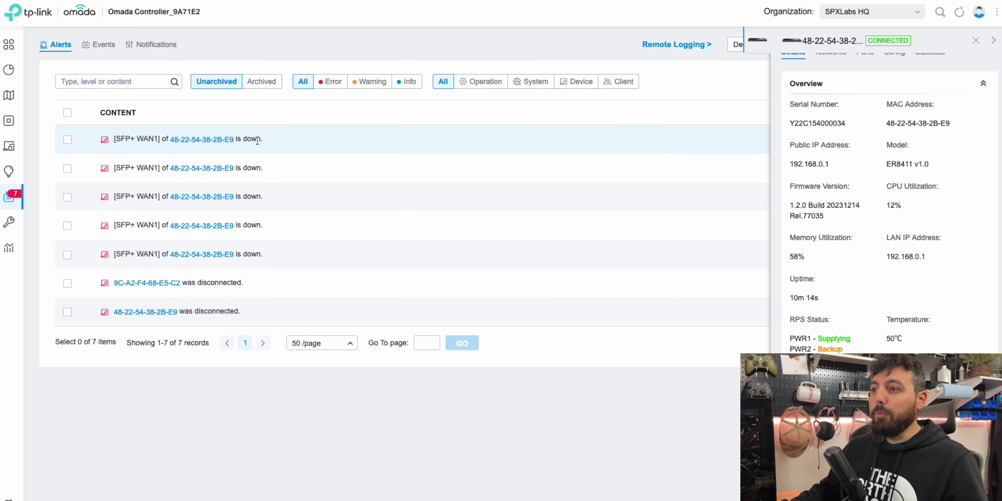